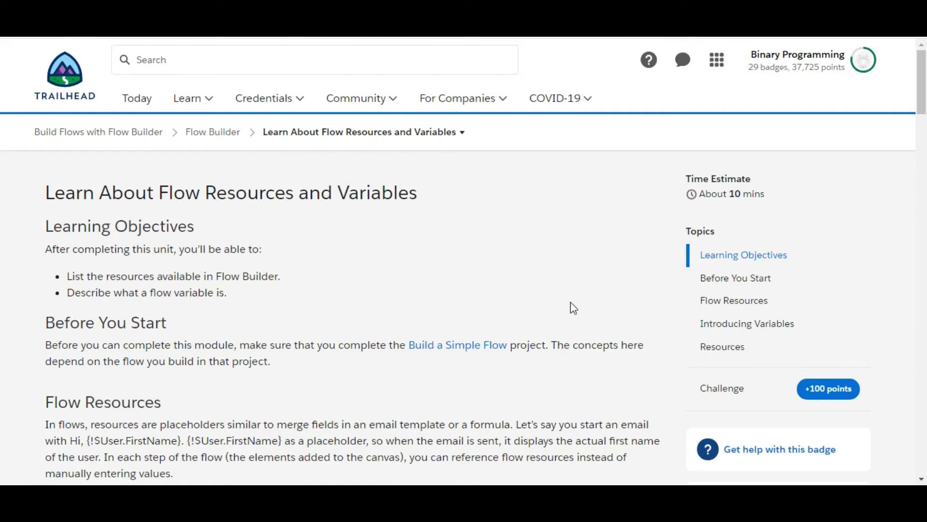
pyautogui.scroll(-2, 734, 401)
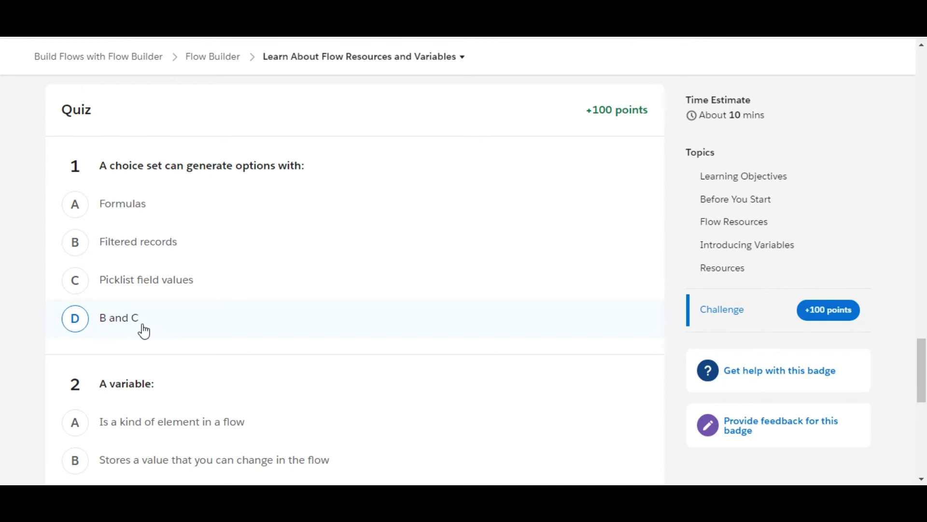
# Choose option D, 'B and C', for the choice-sets question
pyautogui.click(98, 322)
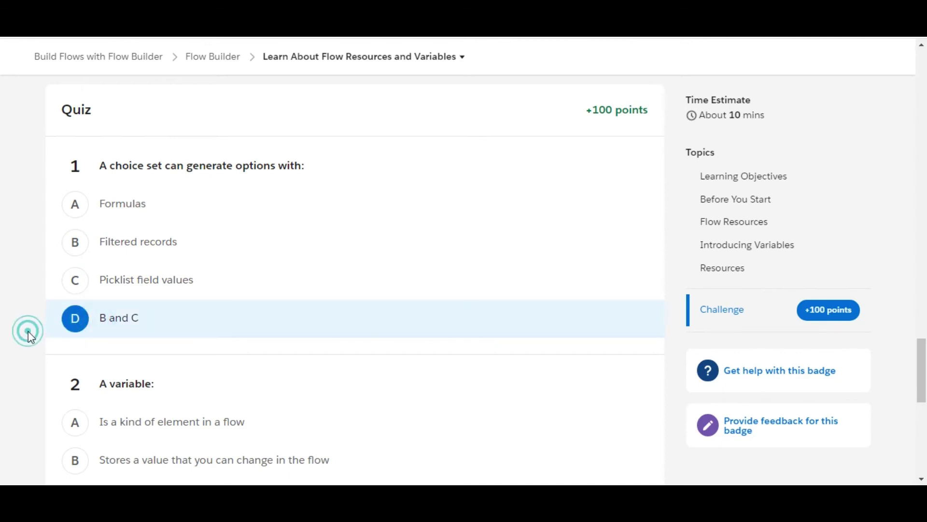
pyautogui.scroll(-2, 28, 331)
pyautogui.scroll(-2, 29, 331)
pyautogui.scroll(-2, 28, 331)
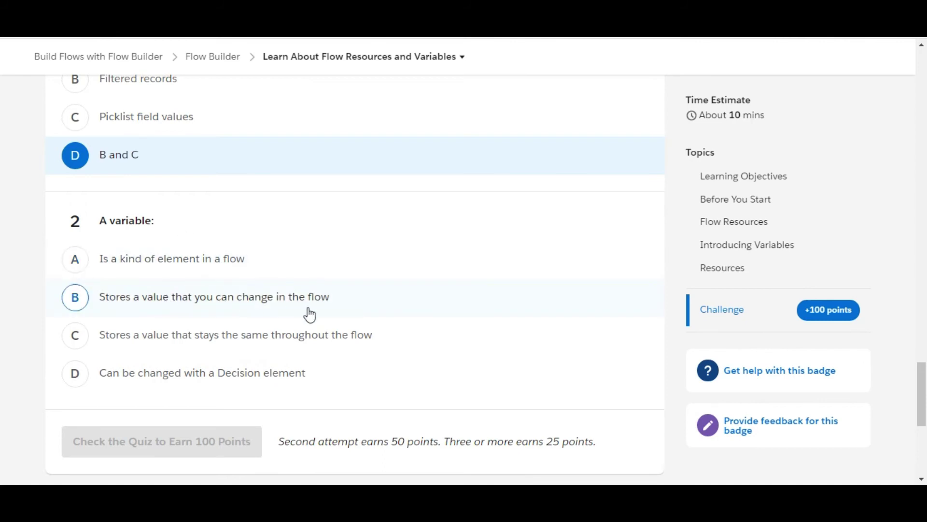
# Choose option B, 'Stores a value that you can change in the flow', for question two
pyautogui.click(331, 304)
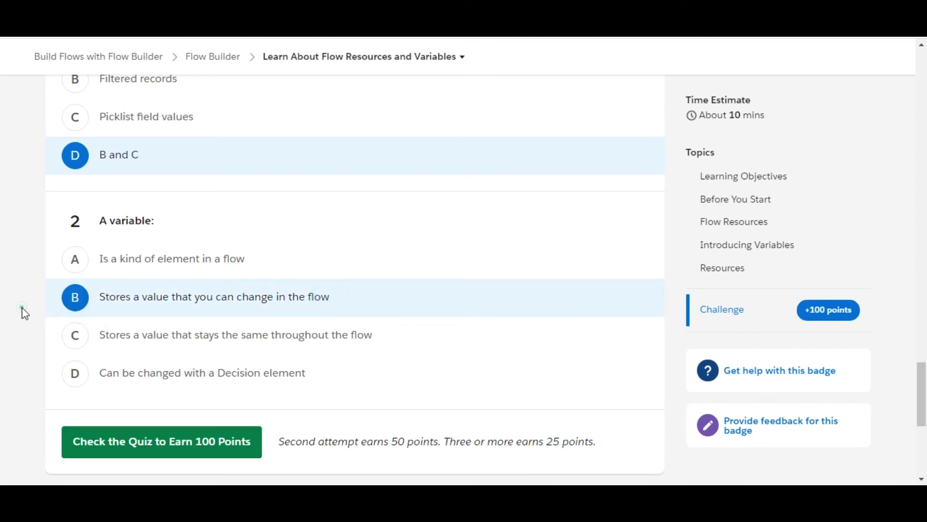
# Send both answers for grading with 'Check the Quiz to Earn 100 Points'
pyautogui.click(161, 455)
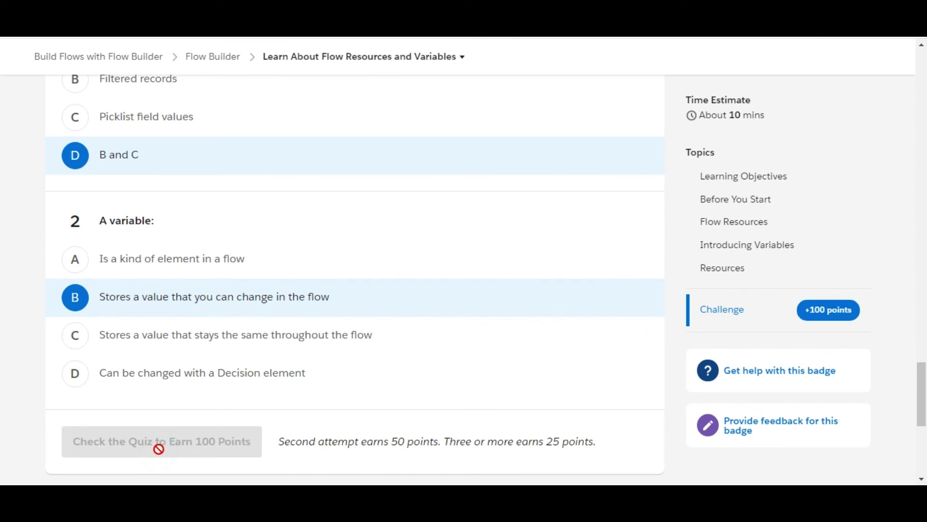